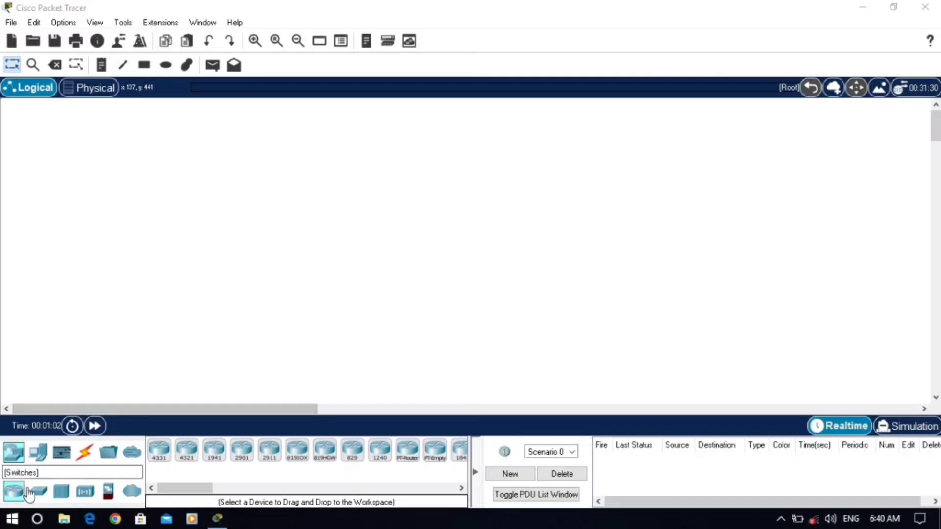
- Add two PC-PT devices, PC0 and PC1, side by side on the workspace
click(42, 457)
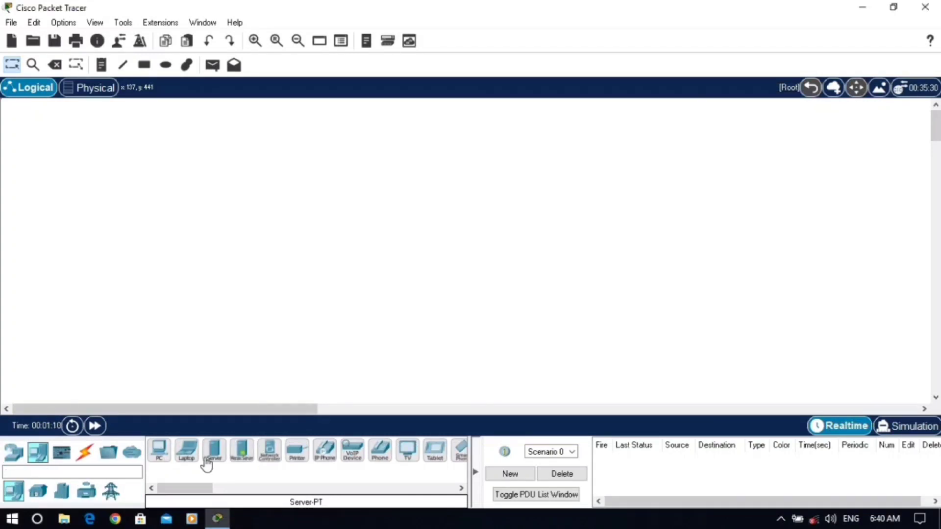
drag(159, 454, 284, 234)
mouse_move(159, 452)
mouse_down()
mouse_move(483, 243)
mouse_move(479, 225)
mouse_up()
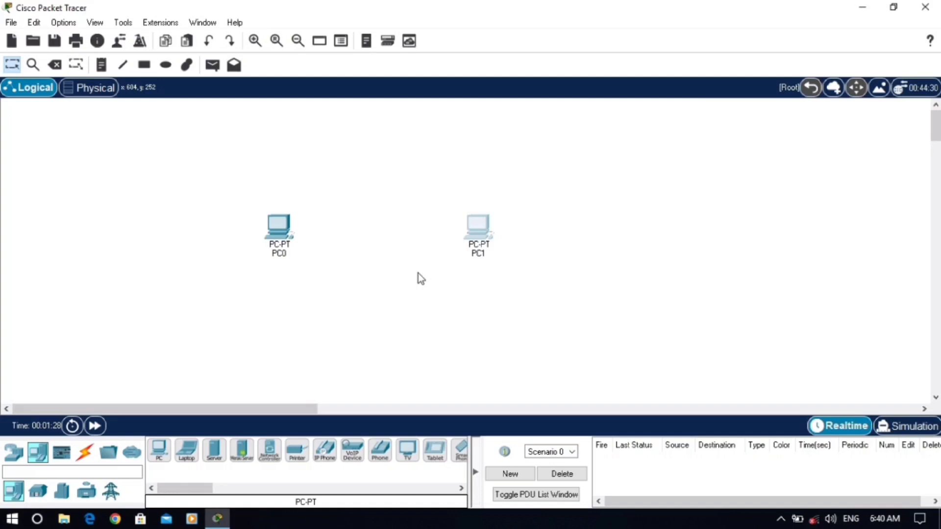
drag(279, 228, 275, 222)
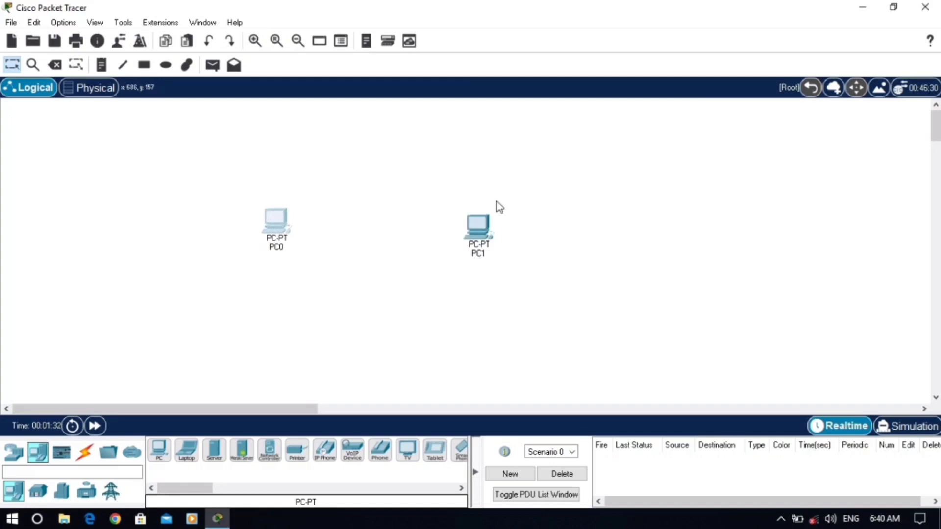
click(484, 220)
drag(485, 220, 484, 216)
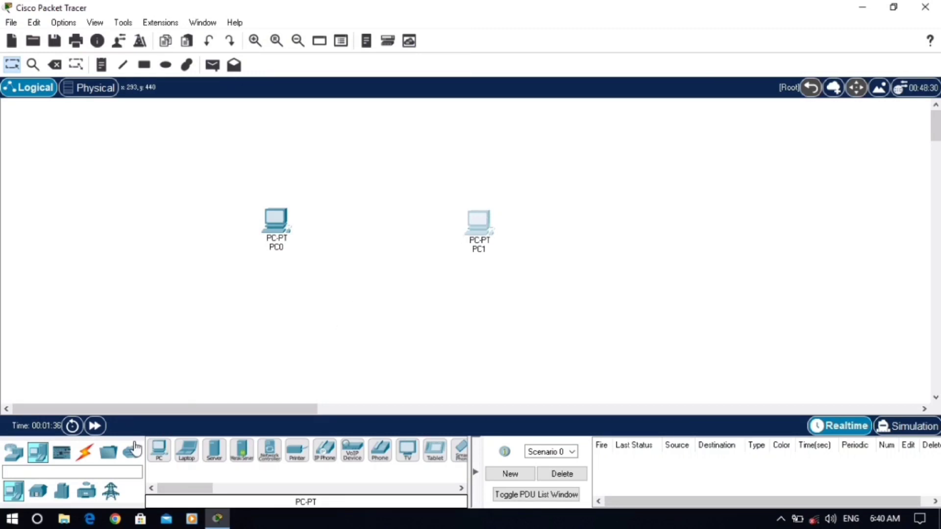
click(83, 454)
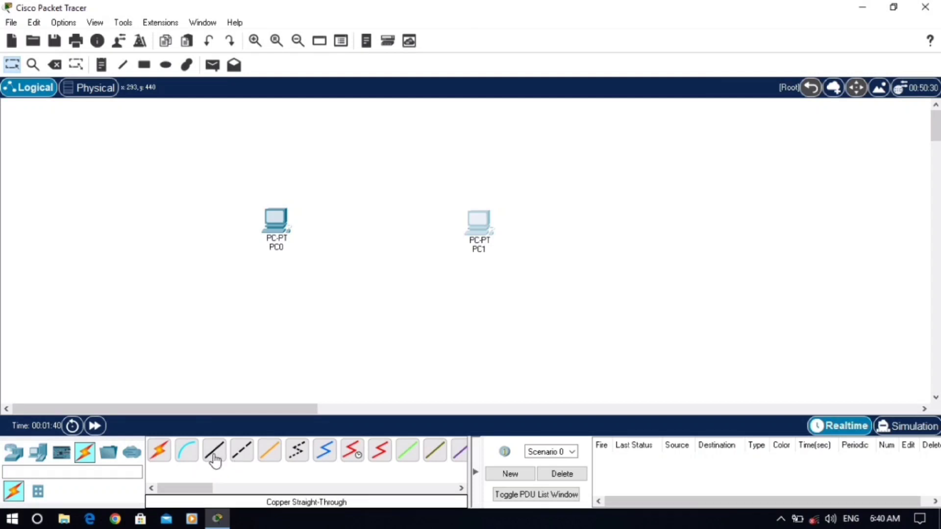
- Connect PC0 and PC1 FastEthernet0 ports with a Copper Cross-Over cable
click(241, 453)
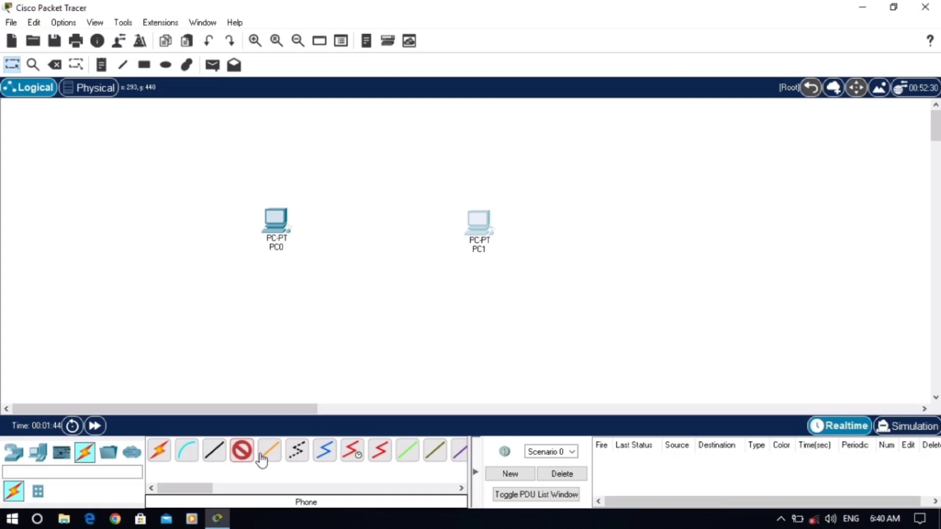
click(282, 225)
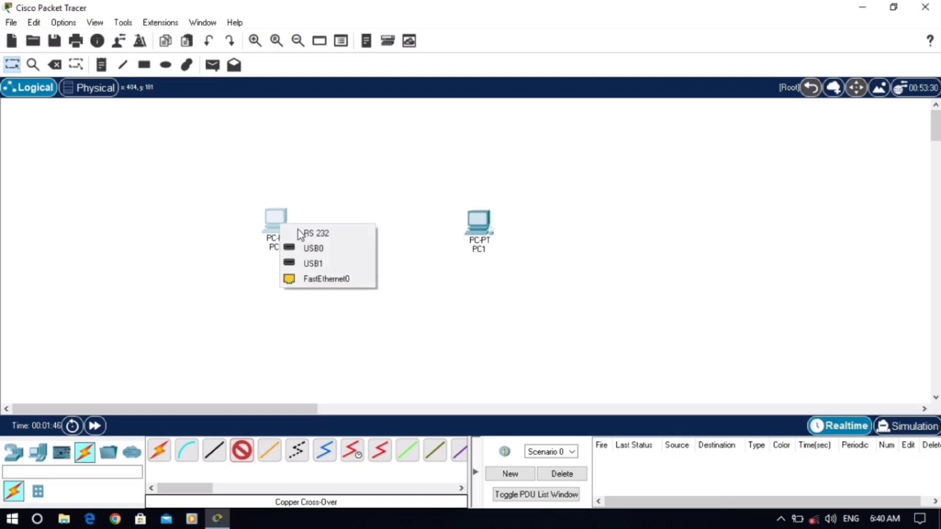
click(334, 286)
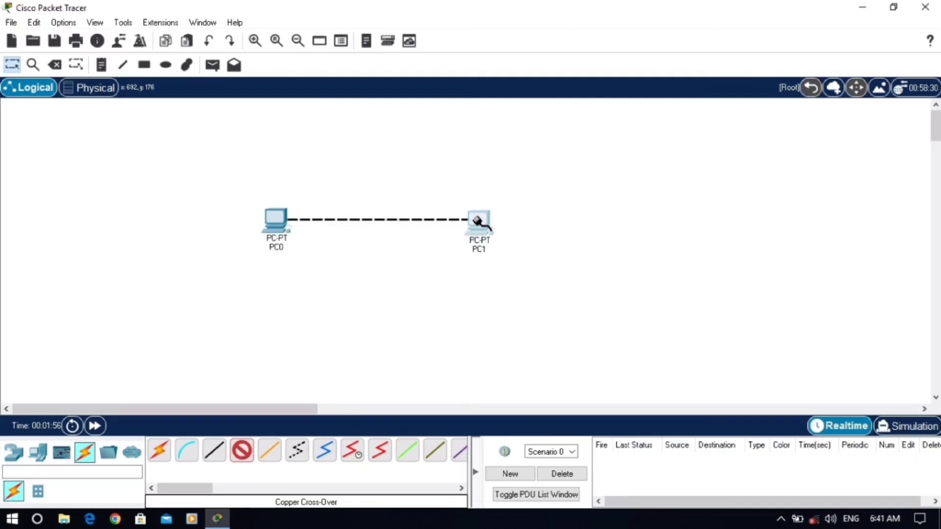
click(479, 221)
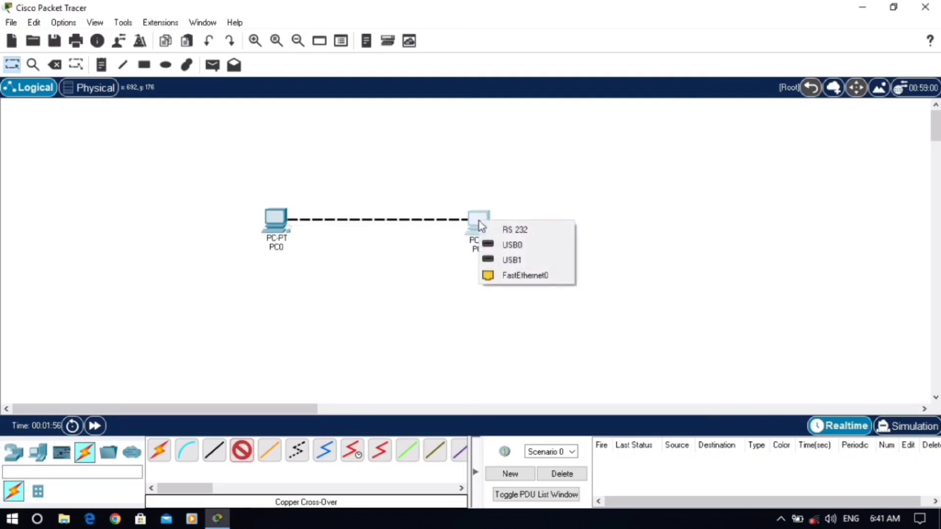
click(524, 280)
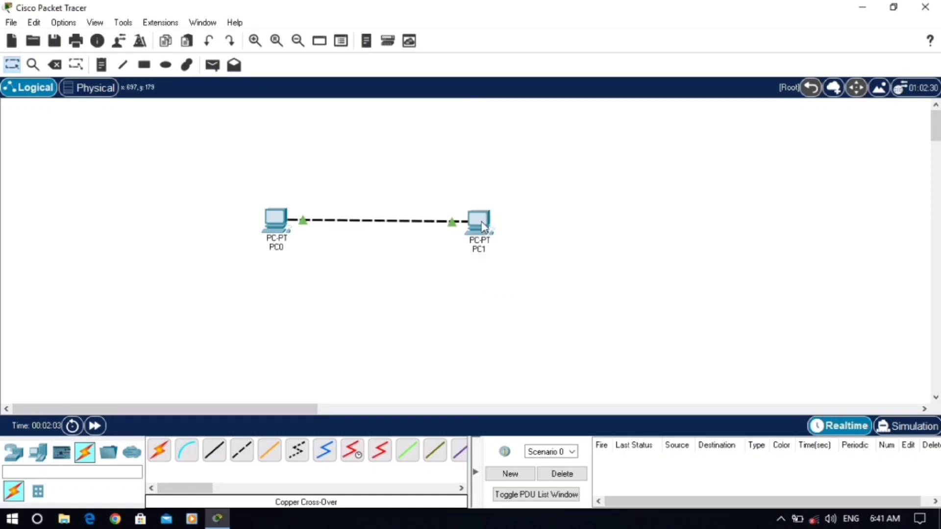
drag(480, 221, 484, 218)
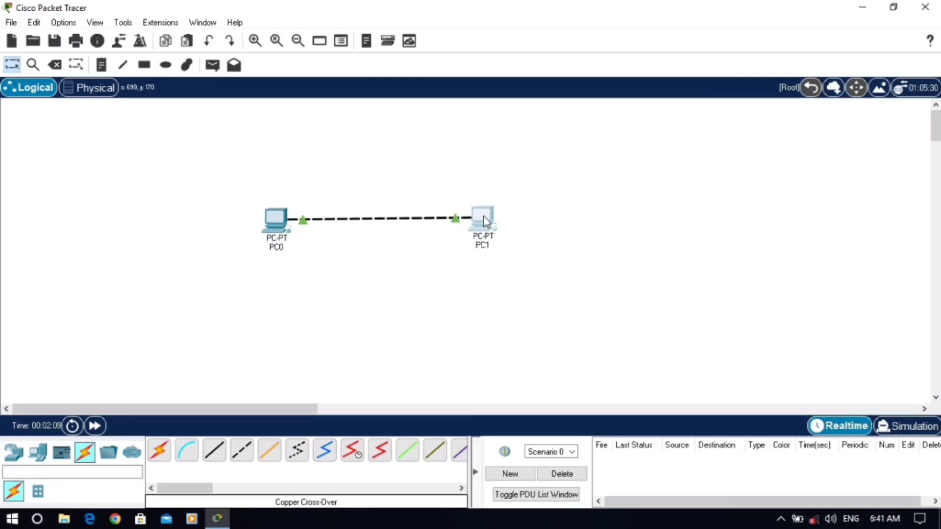
drag(483, 217, 486, 220)
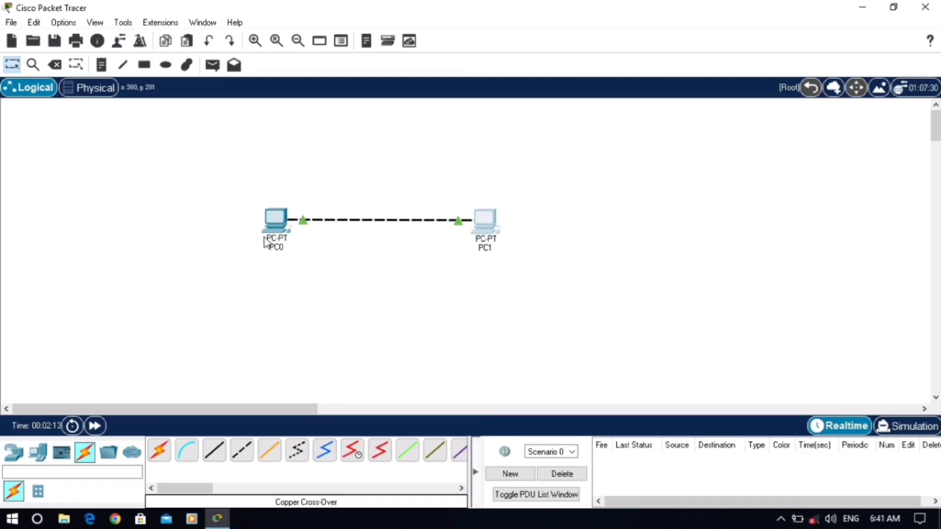
mouse_move(275, 220)
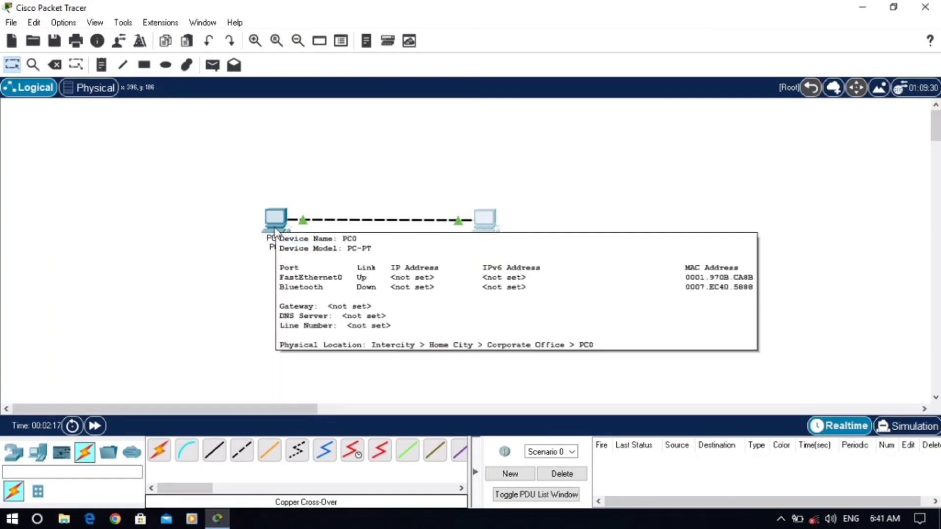
- In PC0's IP Configuration, set IPv4 192.168.1.1 with auto-filled mask 255.255.255.0
click(275, 227)
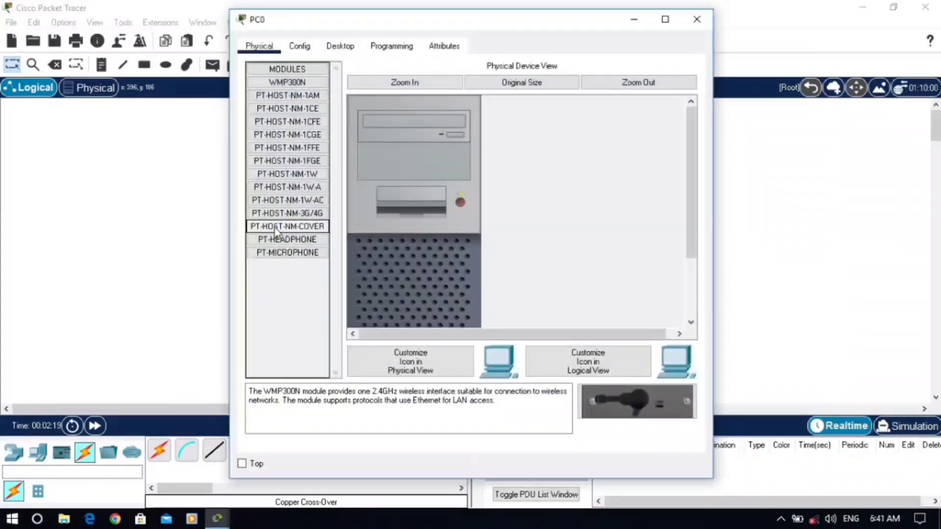
click(345, 47)
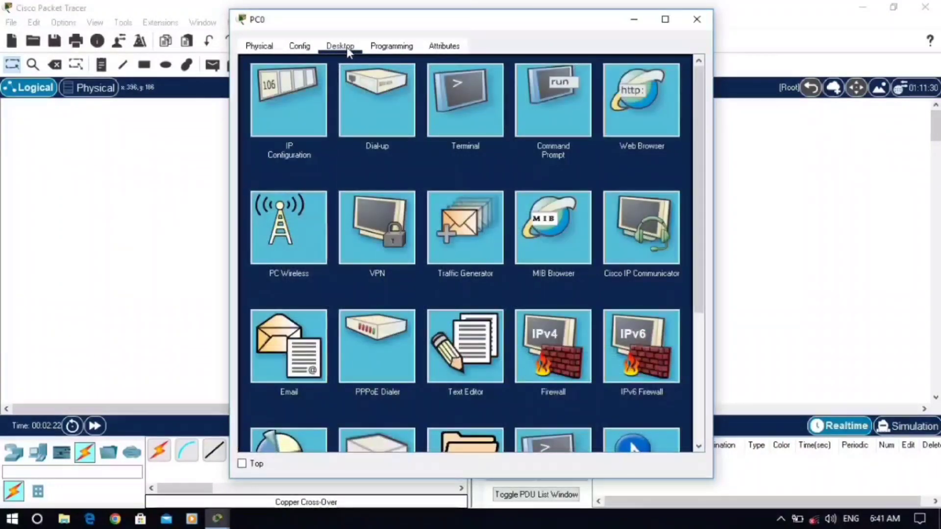
click(664, 19)
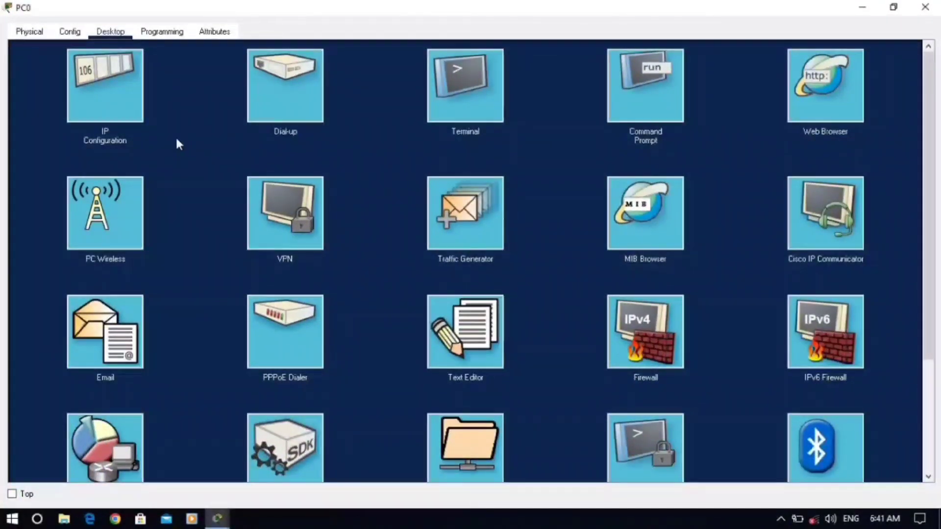
click(96, 99)
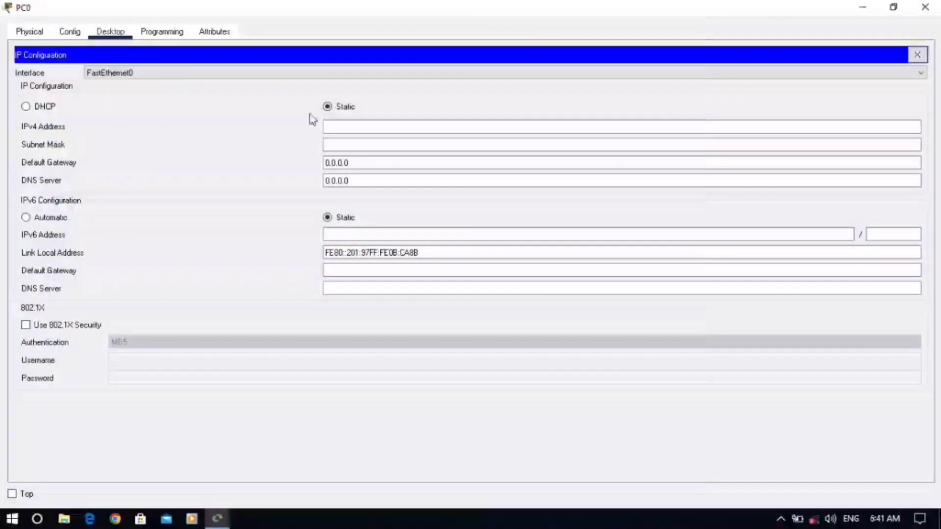
click(346, 127)
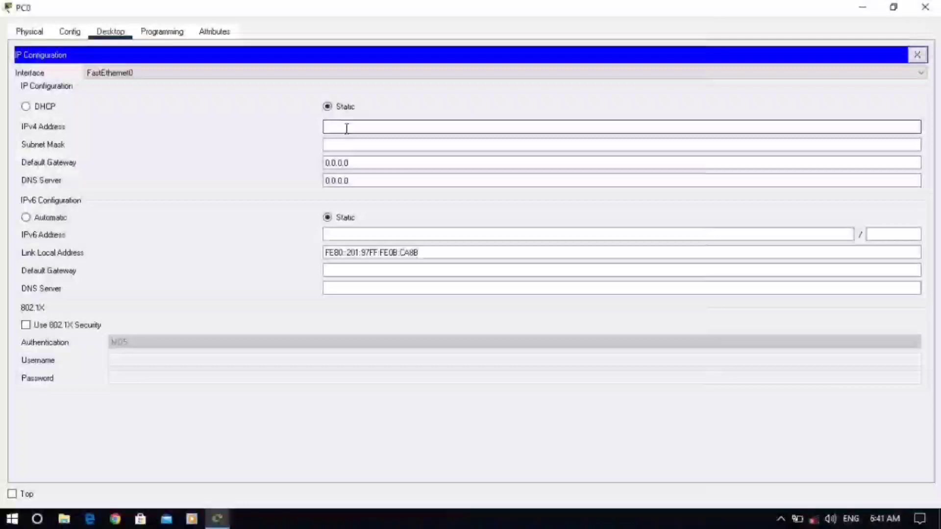
text(192)
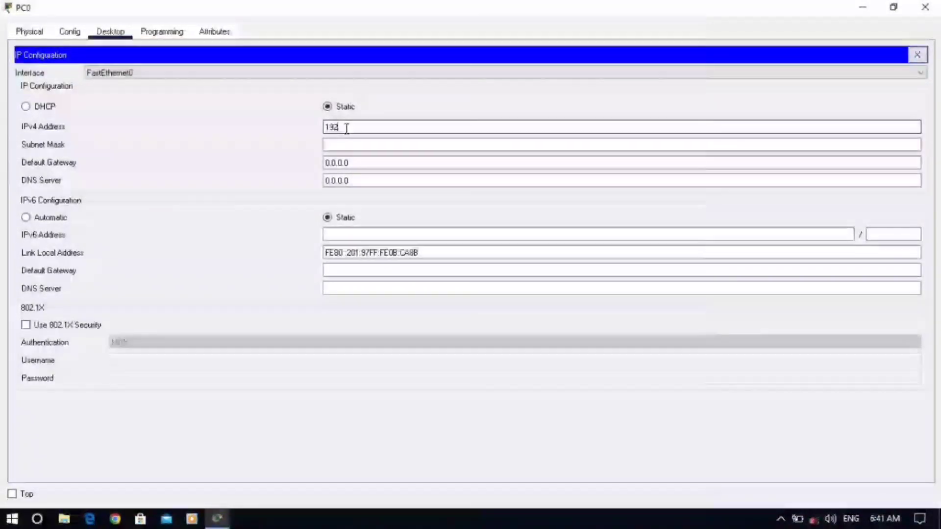
text(.)
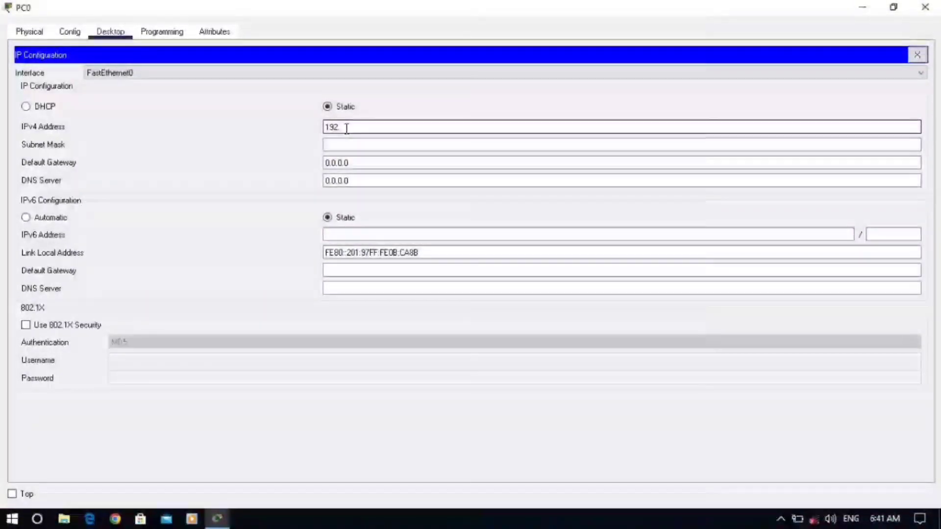
text(16)
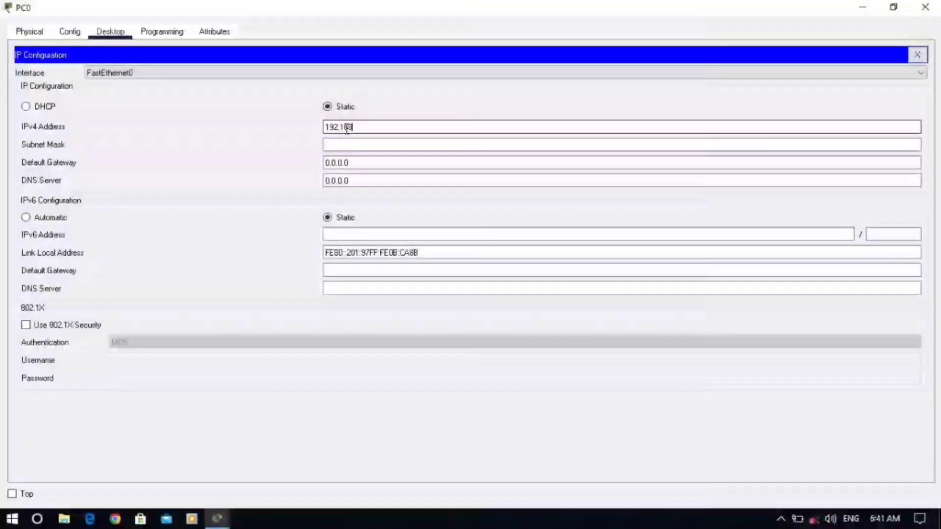
text(8)
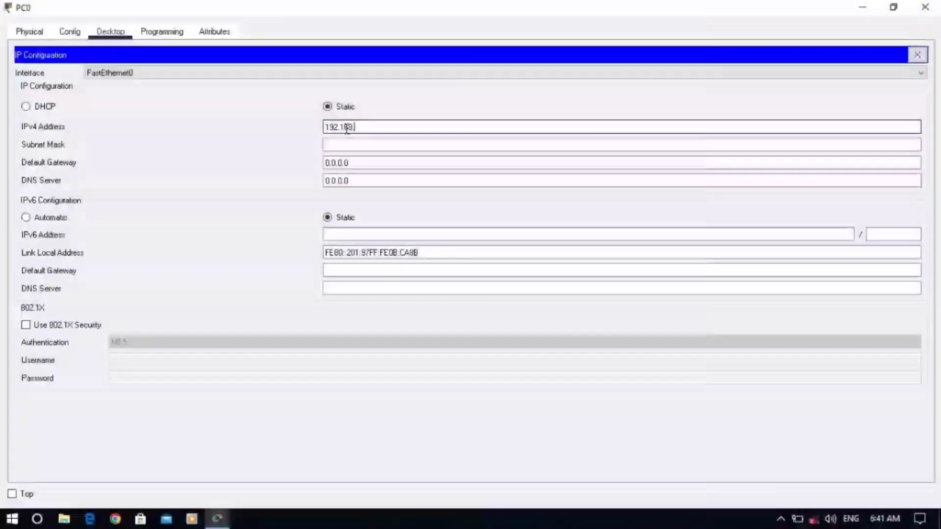
text(.1)
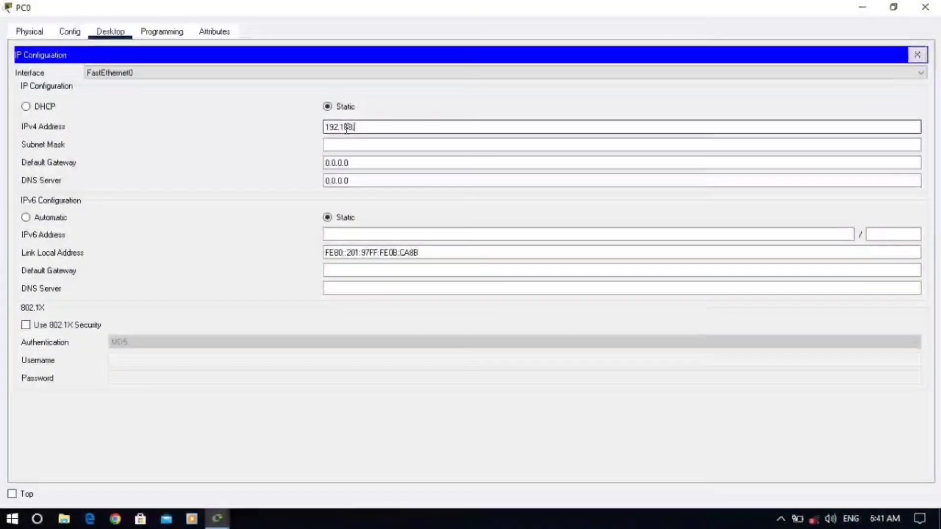
text(.1)
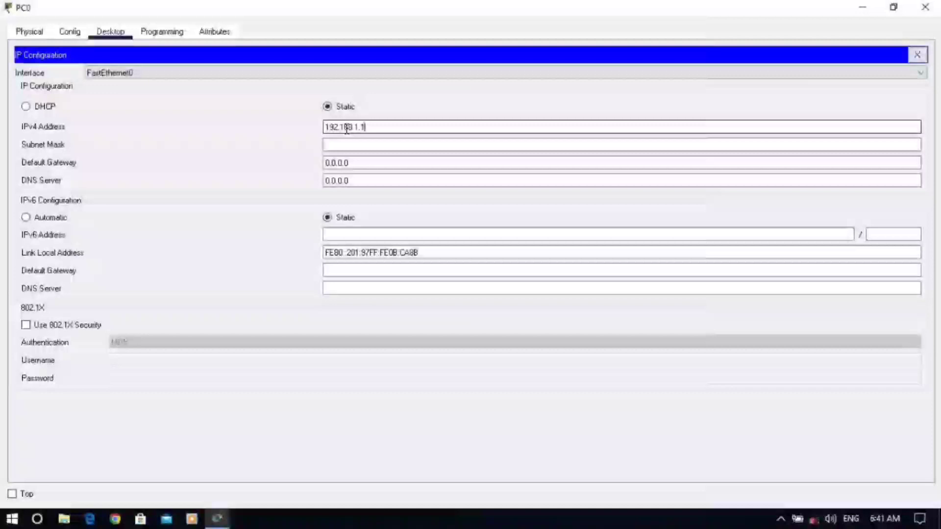
click(368, 144)
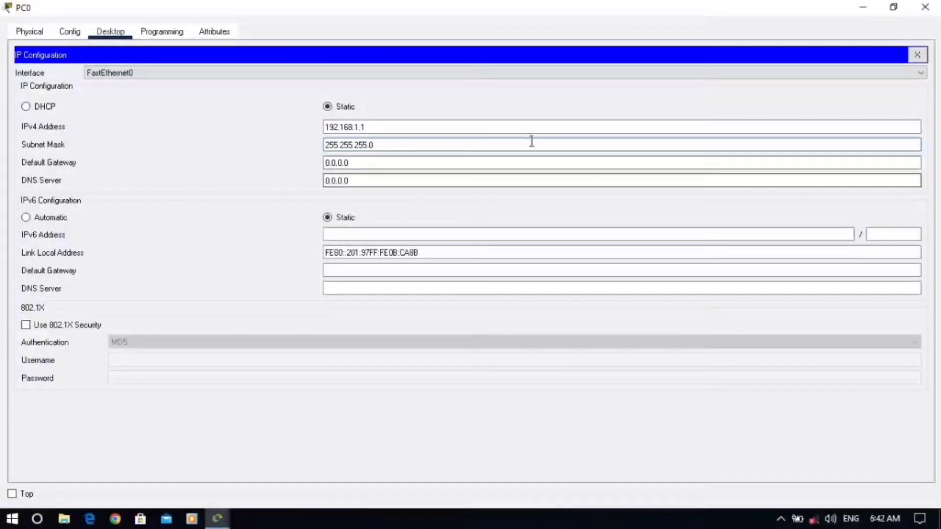
click(358, 162)
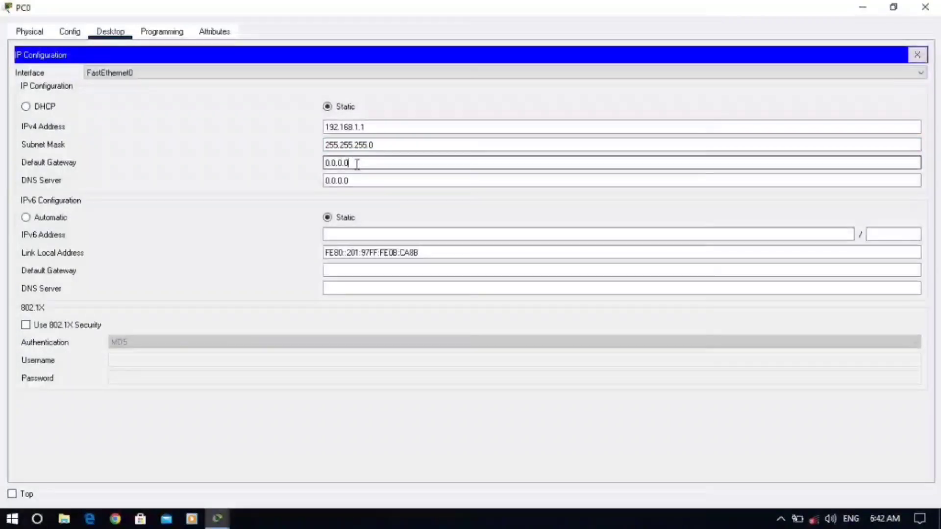
click(917, 54)
- Close PC0, then set PC1's IPv4 to 192.168.1.2 with mask 255.255.255.0
click(924, 6)
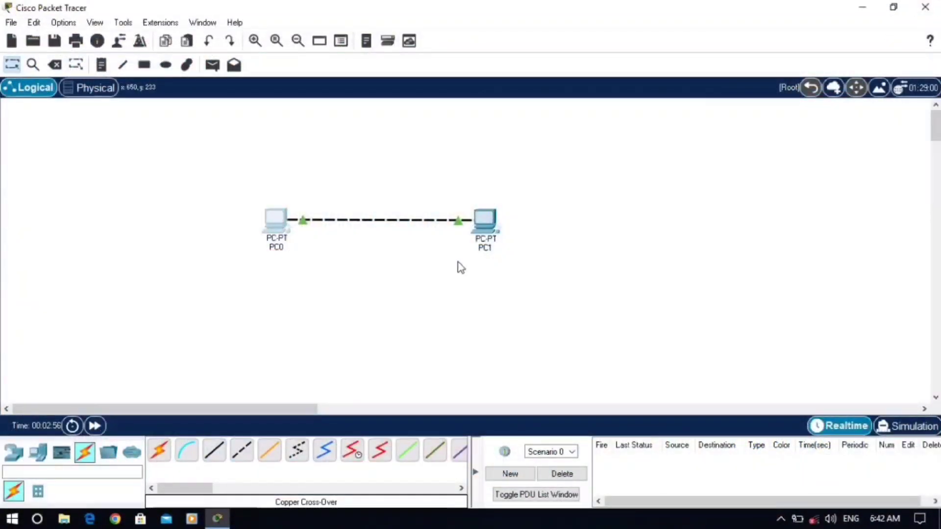
click(484, 235)
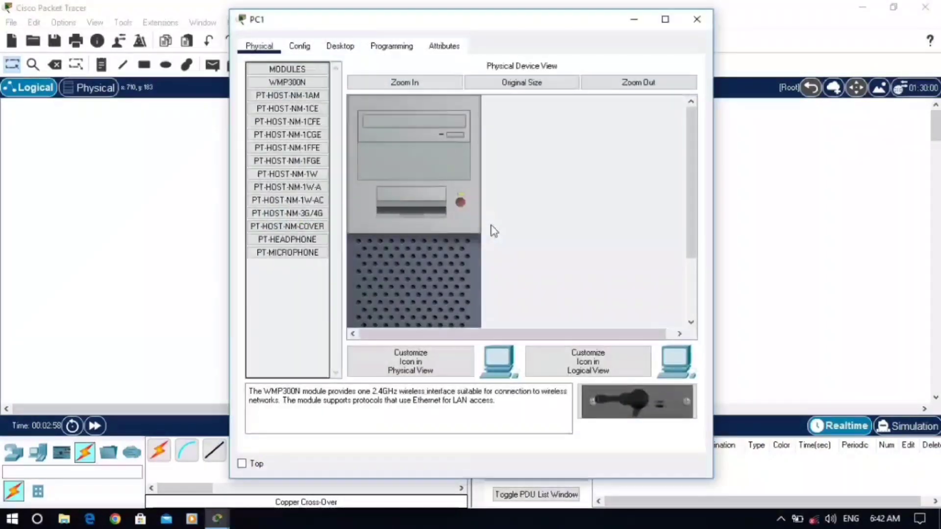
click(656, 27)
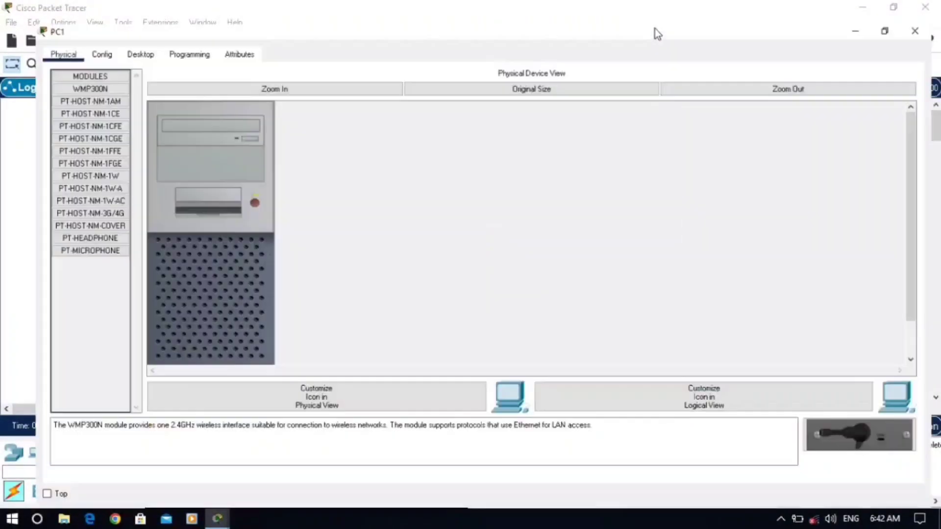
click(111, 32)
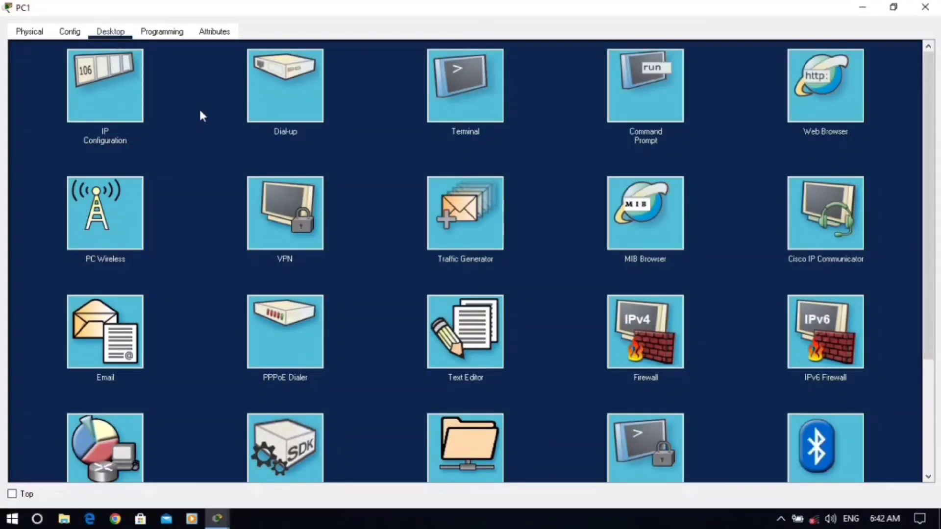
click(101, 103)
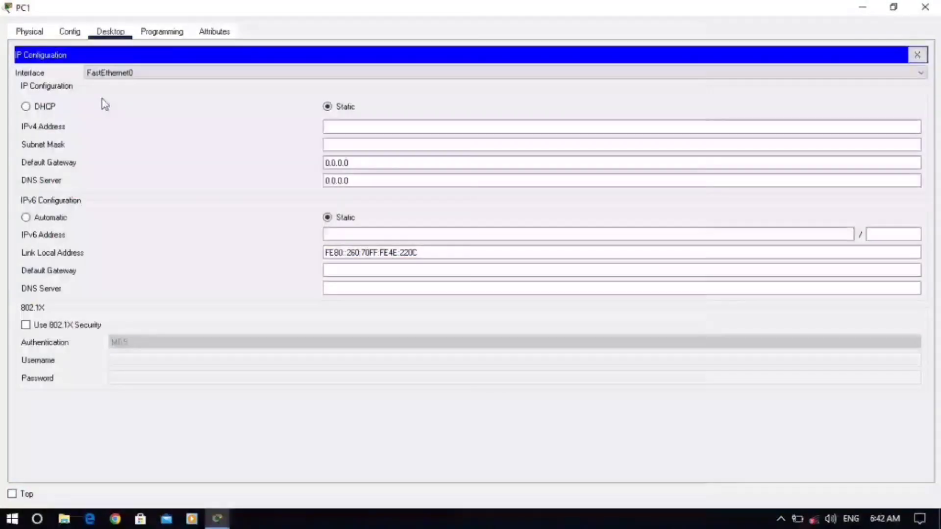
click(378, 130)
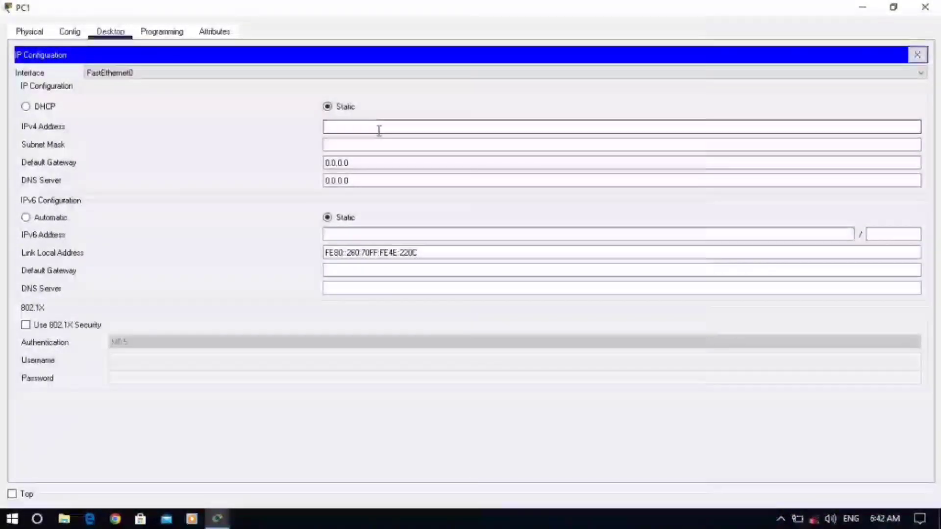
text(19)
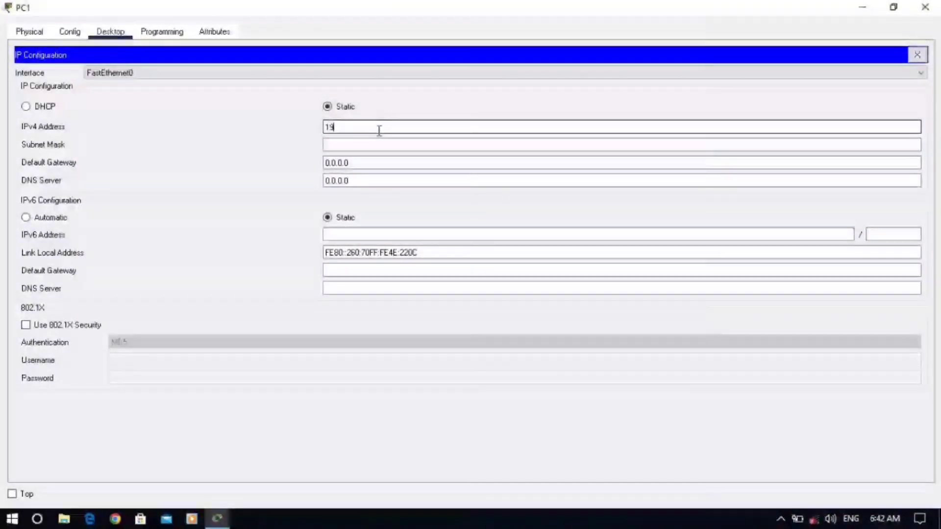
text(2.)
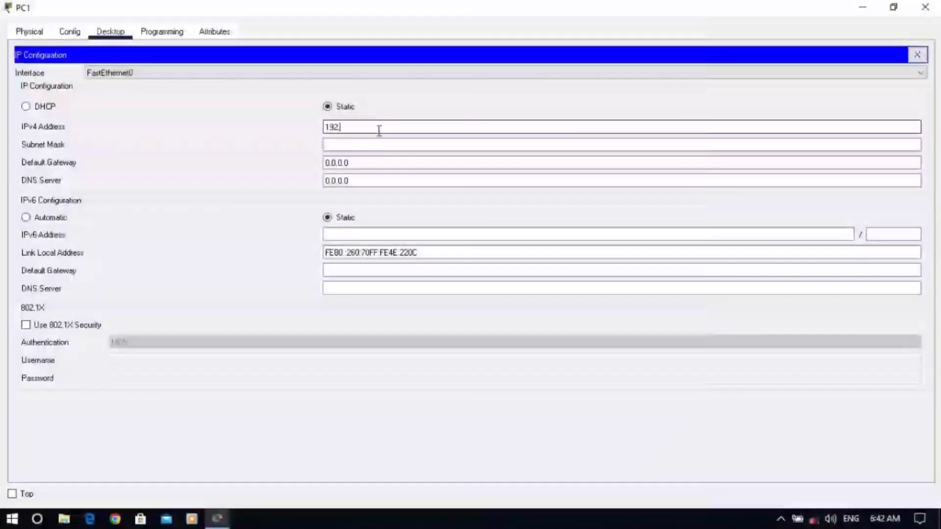
text(1)
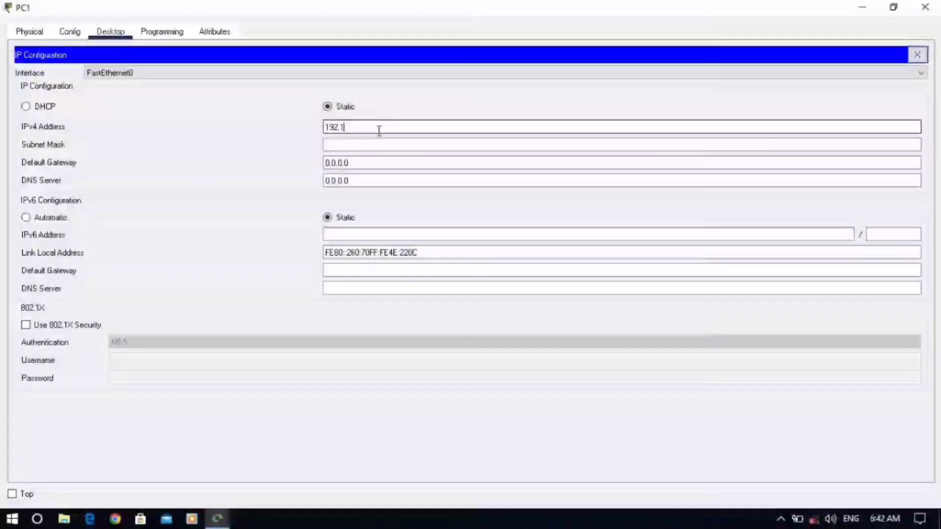
text(68)
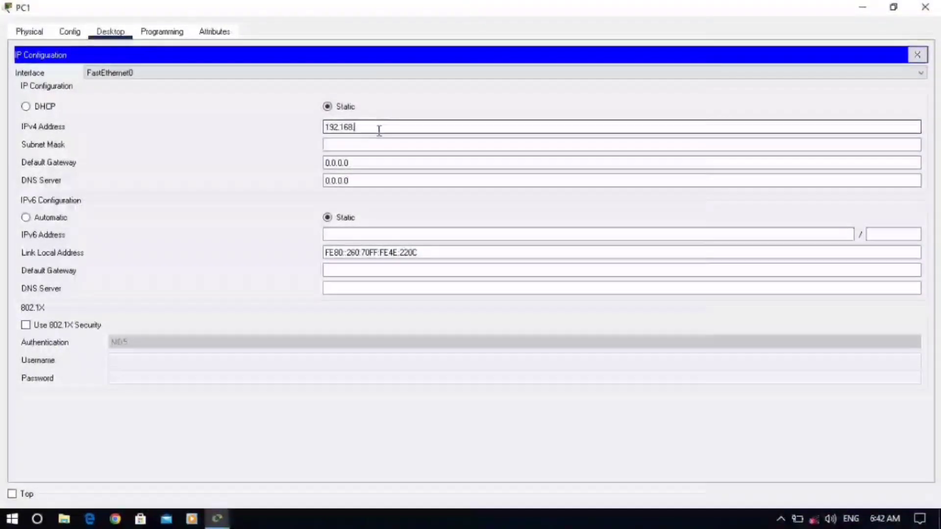
text(.1)
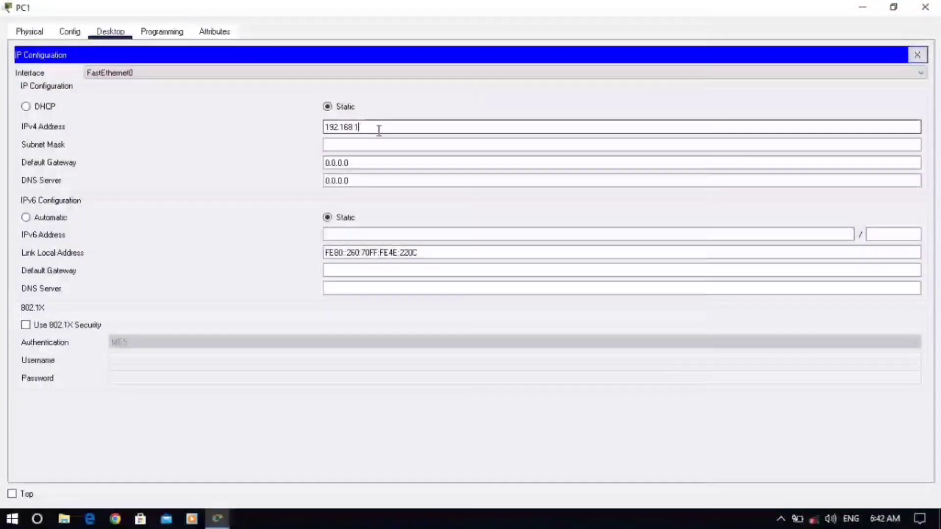
text(.2)
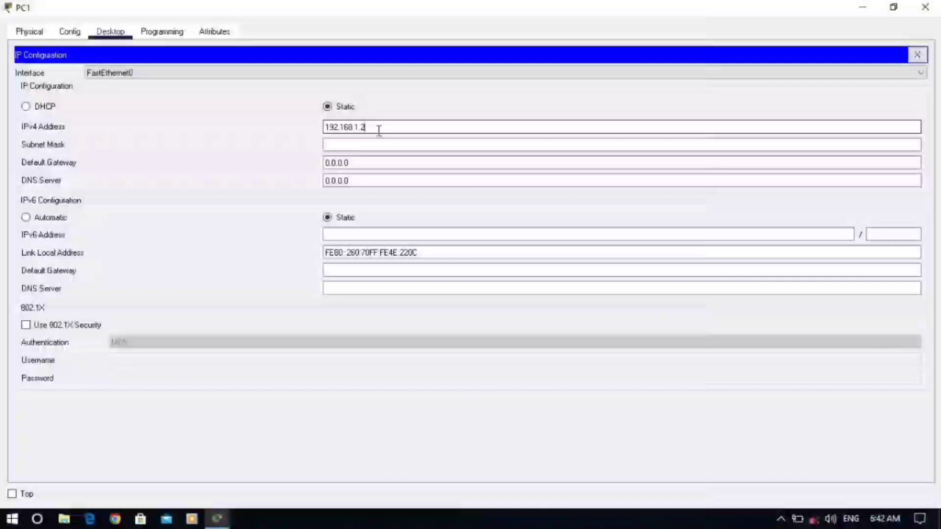
click(356, 145)
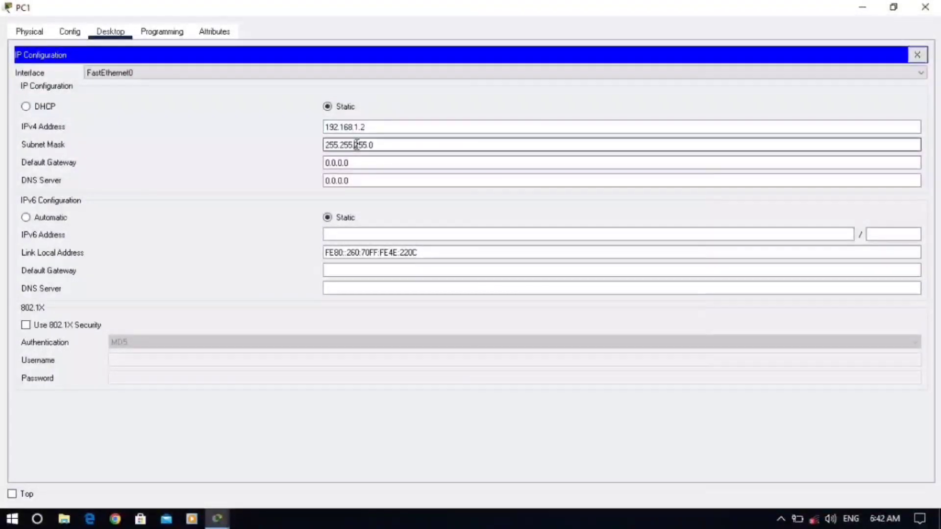
click(386, 161)
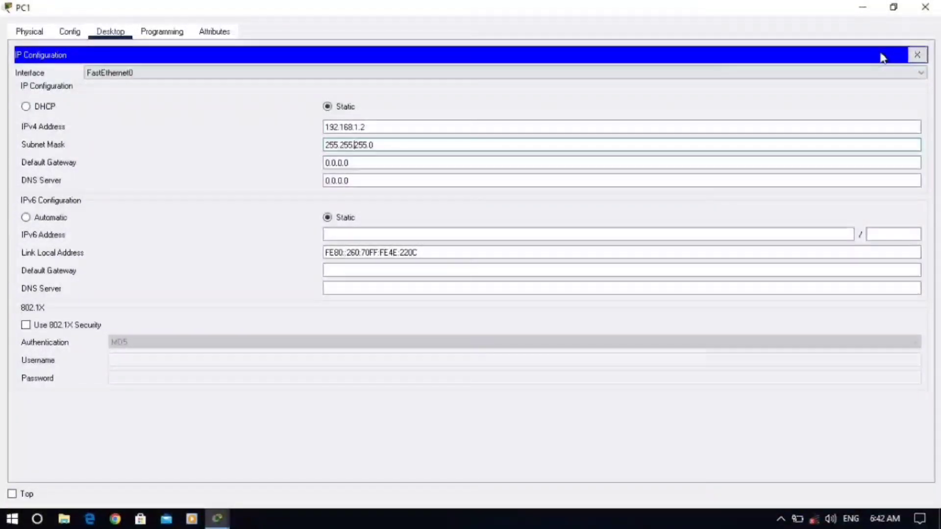
click(916, 55)
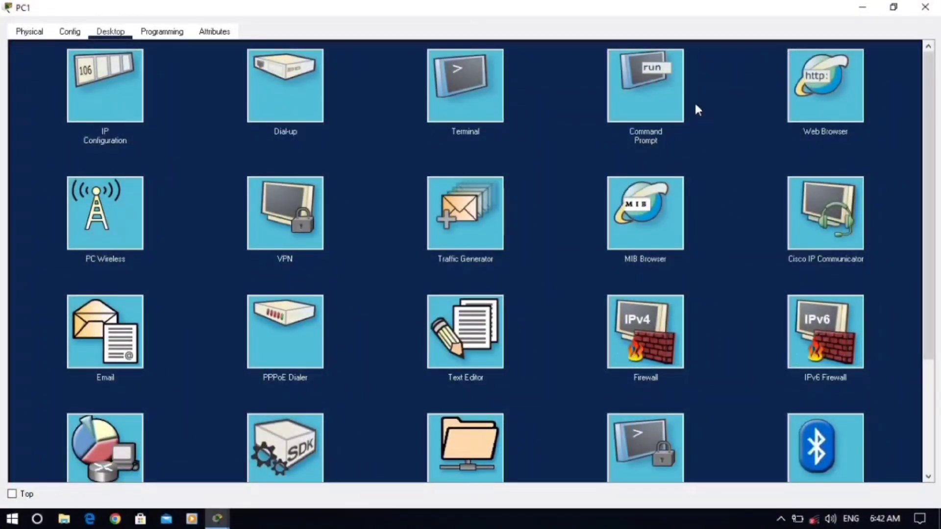
- Run ipconfig in PC1's Command Prompt, showing 192.168.1.2 and 255.255.255.0
click(628, 111)
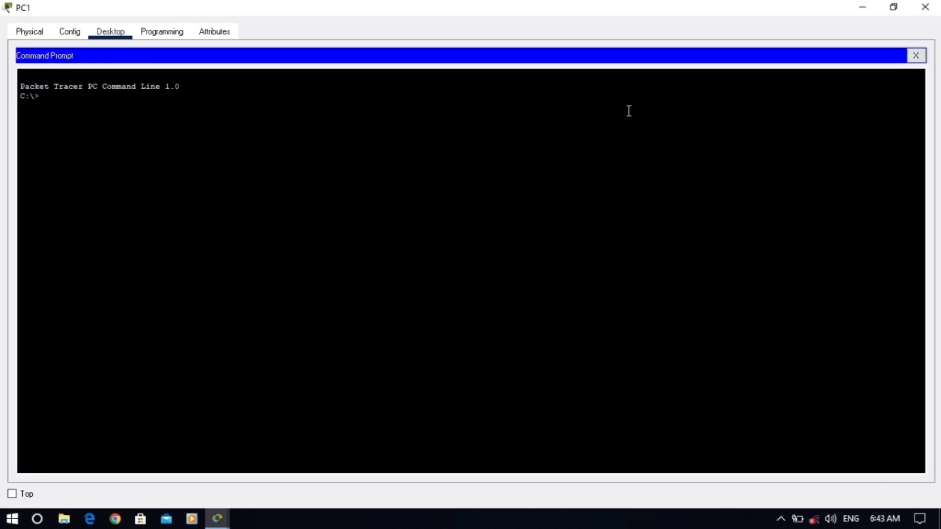
text(I)
text(ipcon)
key(BackSpace)
key(BackSpace)
text(onfig)
key(Return)
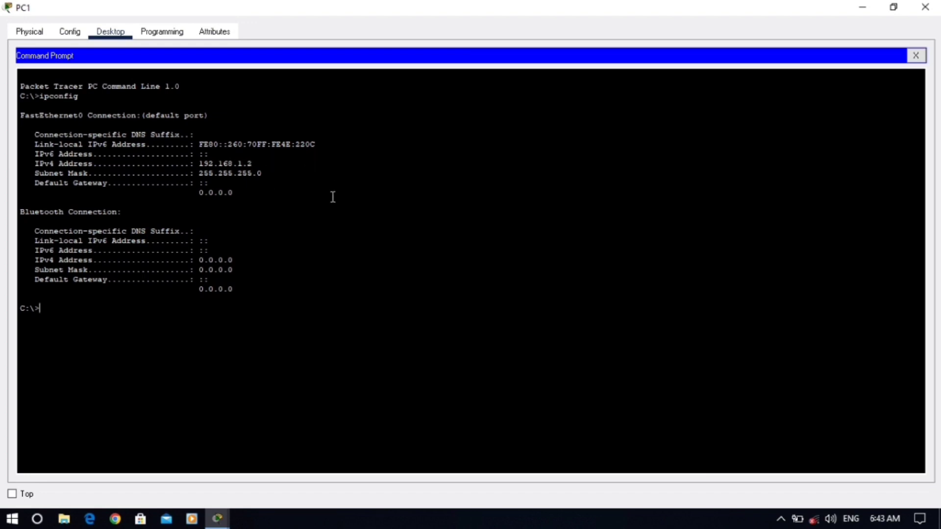
text(ping )
text(1)
text(92.1)
text(68.)
text(1.1)
- Ping 192.168.1.1 from PC1 with 4 of 4 replies, then close PC1's window
key(Return)
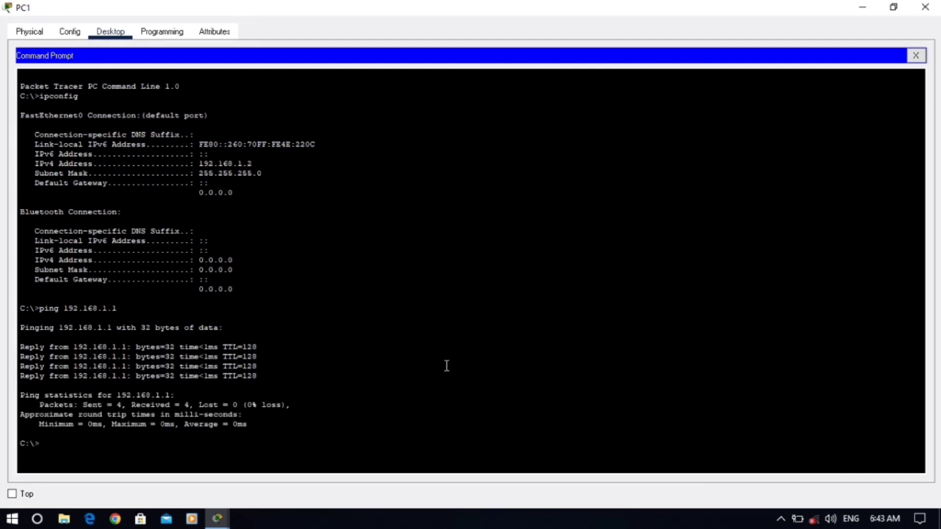
click(915, 55)
click(932, 6)
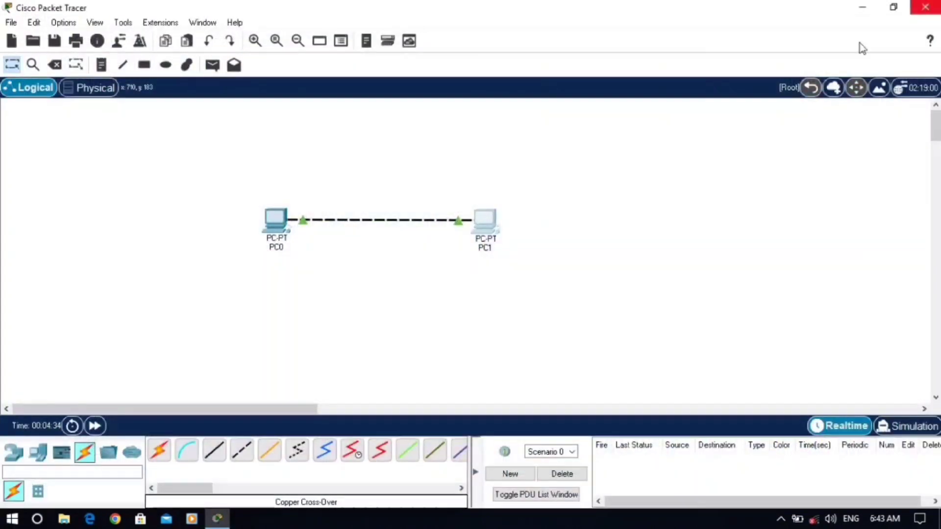
- Run ipconfig in PC0's Command Prompt, showing 192.168.1.1 and 255.255.255.0
click(278, 224)
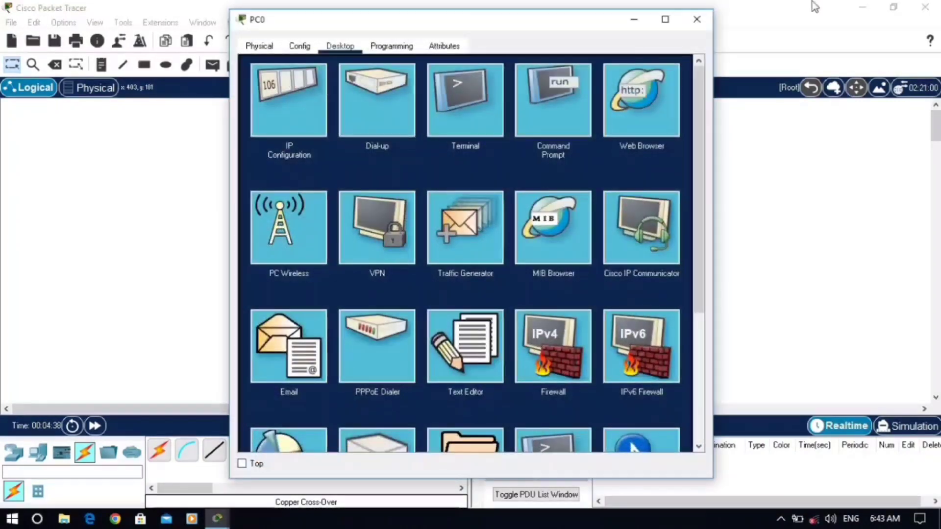
click(663, 20)
click(657, 89)
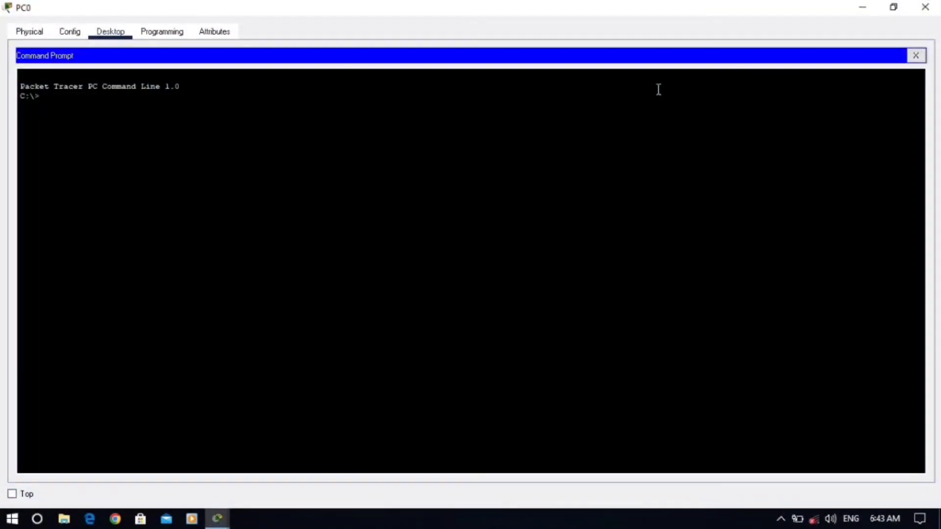
text(ipconfig)
key(Return)
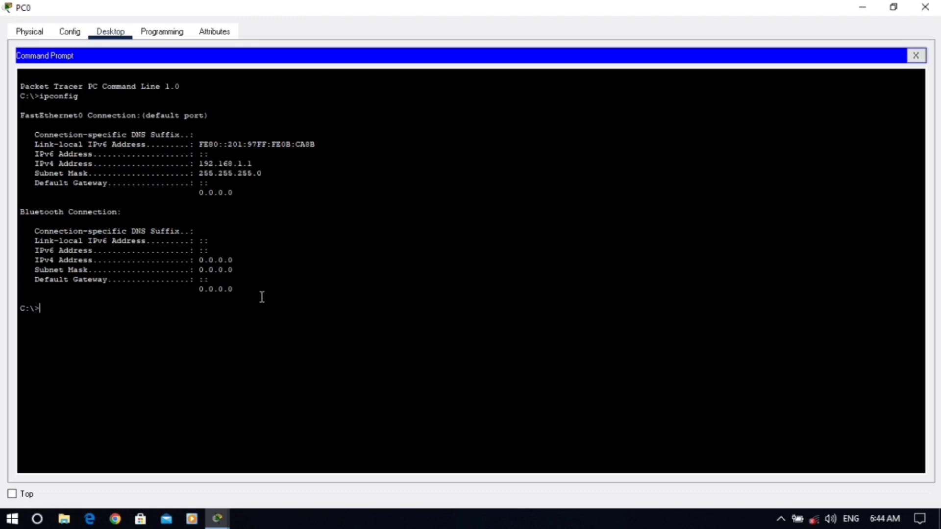
text(ping )
text(192)
text(.1)
text(68.)
text(1.12)
- Ping 192.168.1.2 from PC0 with 4 of 4 replies, then close PC0's window
key(BackSpace)
key(BackSpace)
text(2)
key(Return)
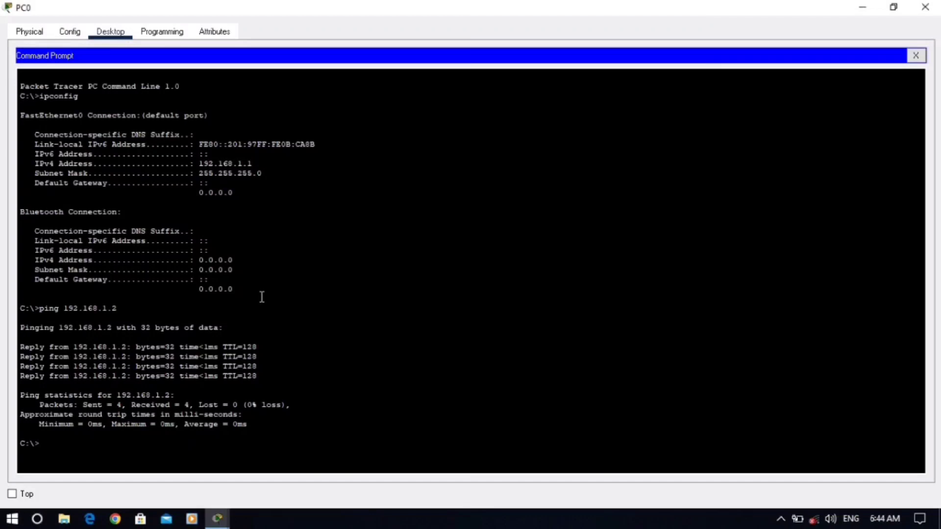
click(916, 57)
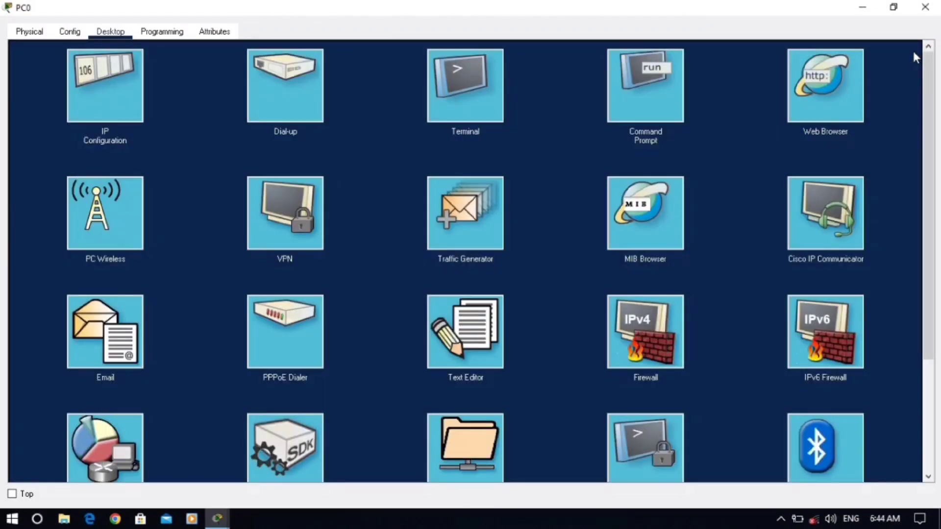
click(926, 8)
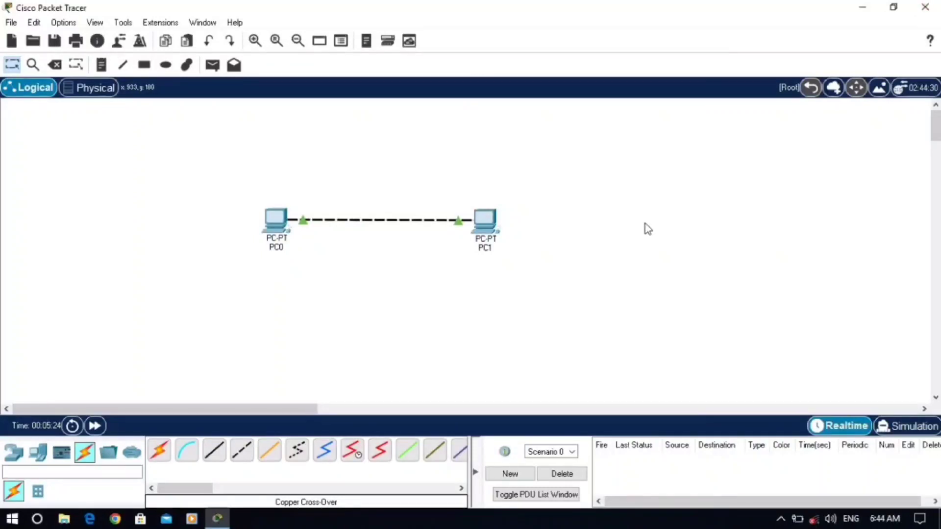